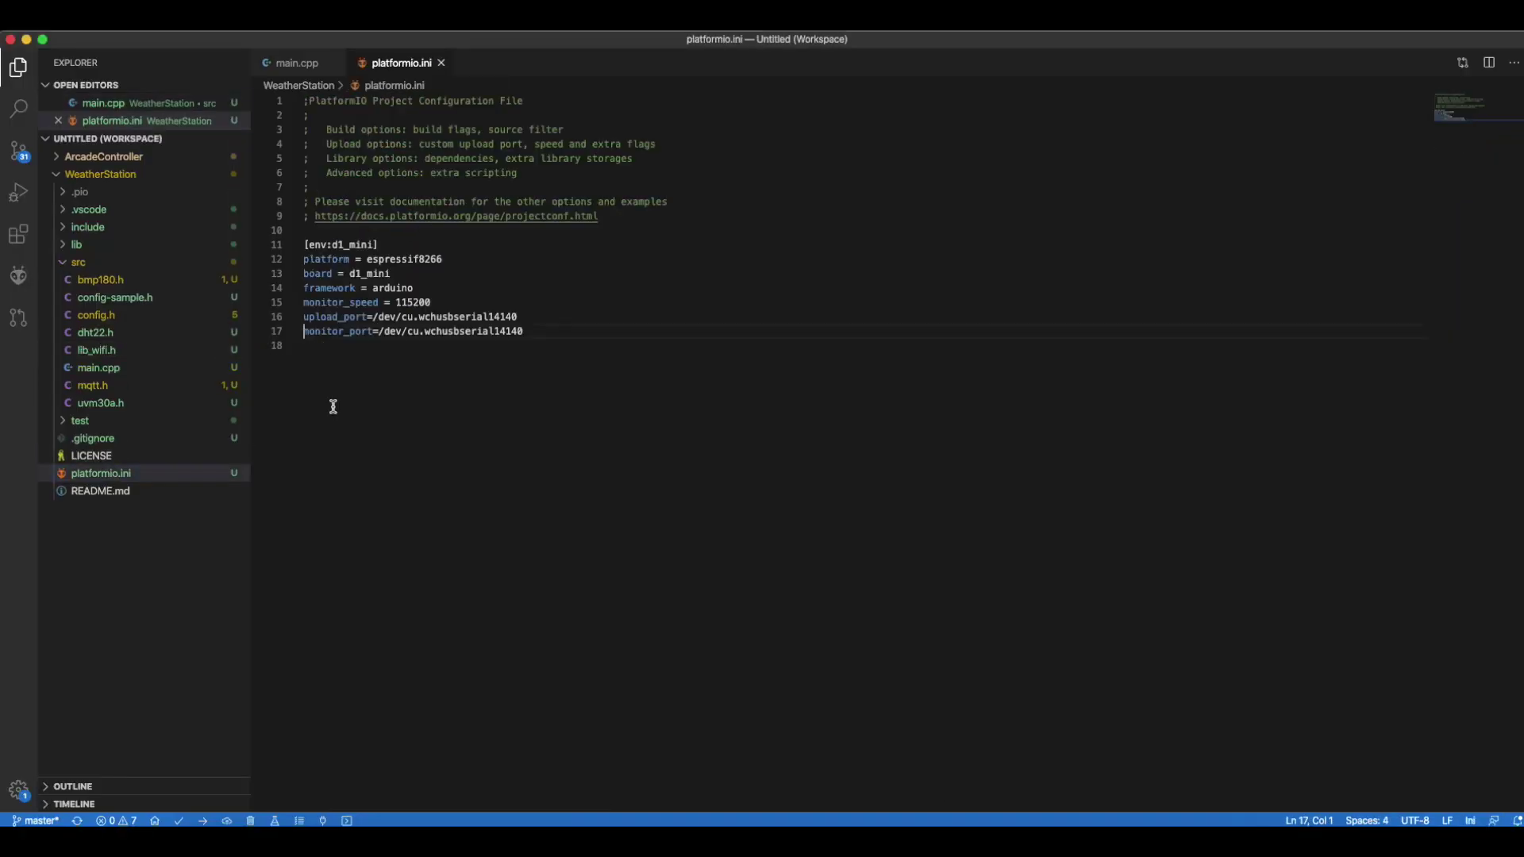
Save the serial port settings in platformio.ini and upload the firmware from main.cpp.
key("super+s")
key("ctrl+Tab")
left_click(203, 821)
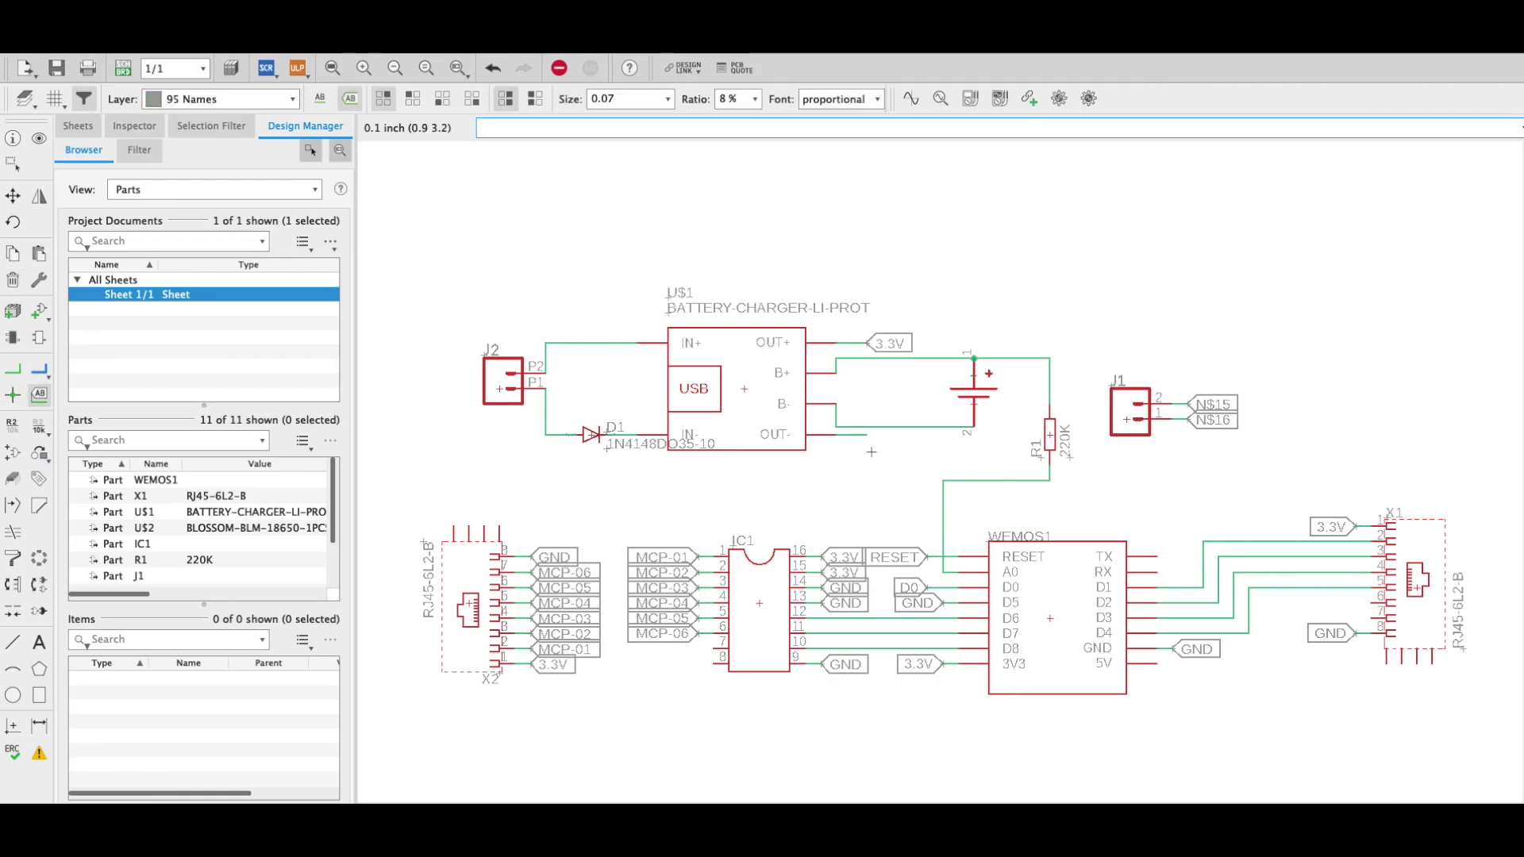
Rename net N$14 to GND.
left_click(857, 434)
type("GND")
key("Return")
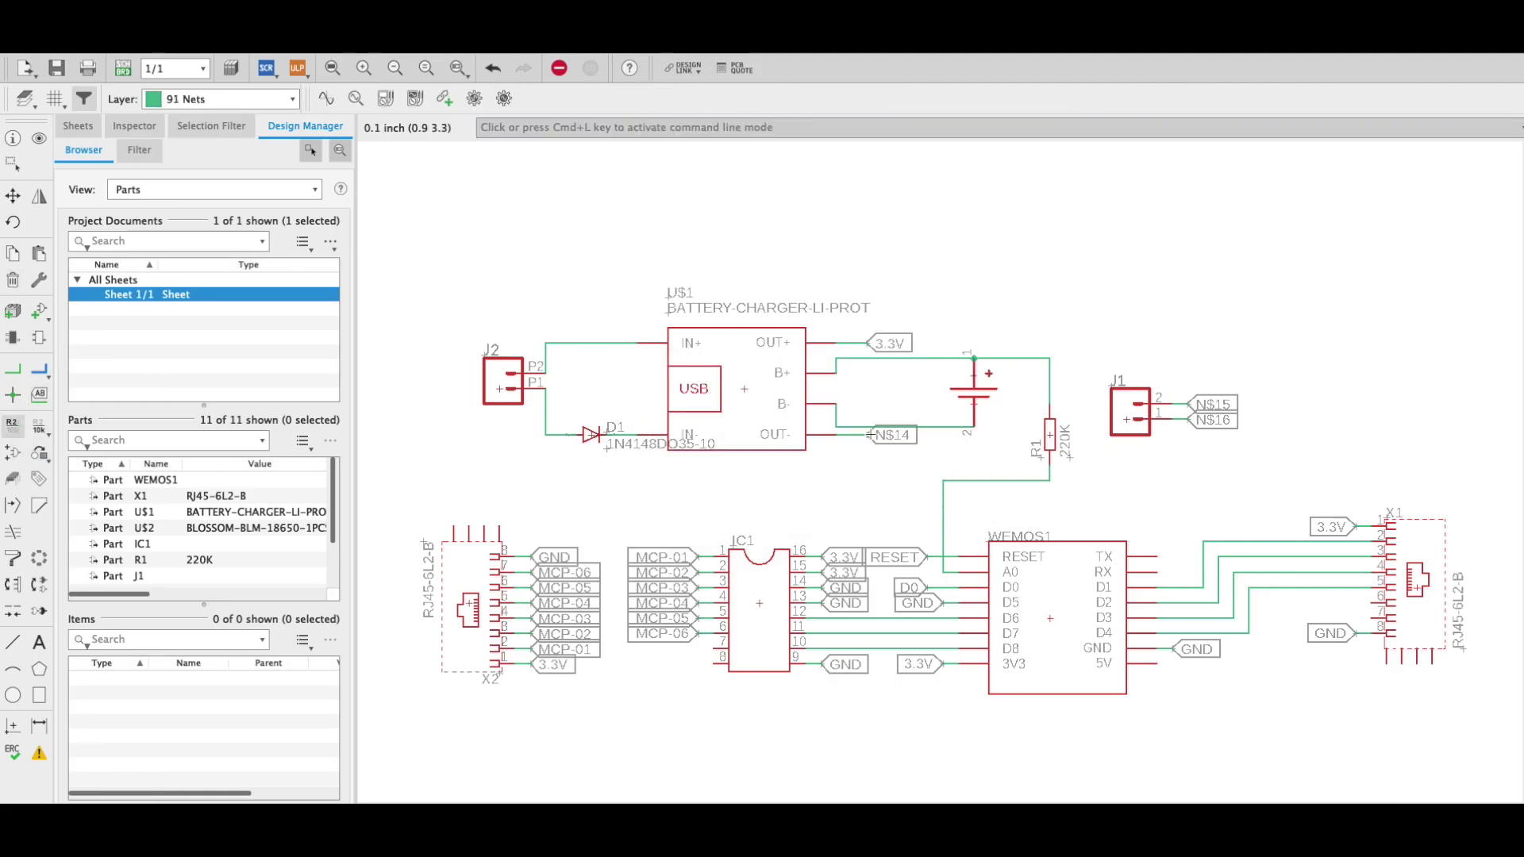
Rename N$15 to RESET and N$16 to D0, joining them to those existing nets.
left_click(1192, 409)
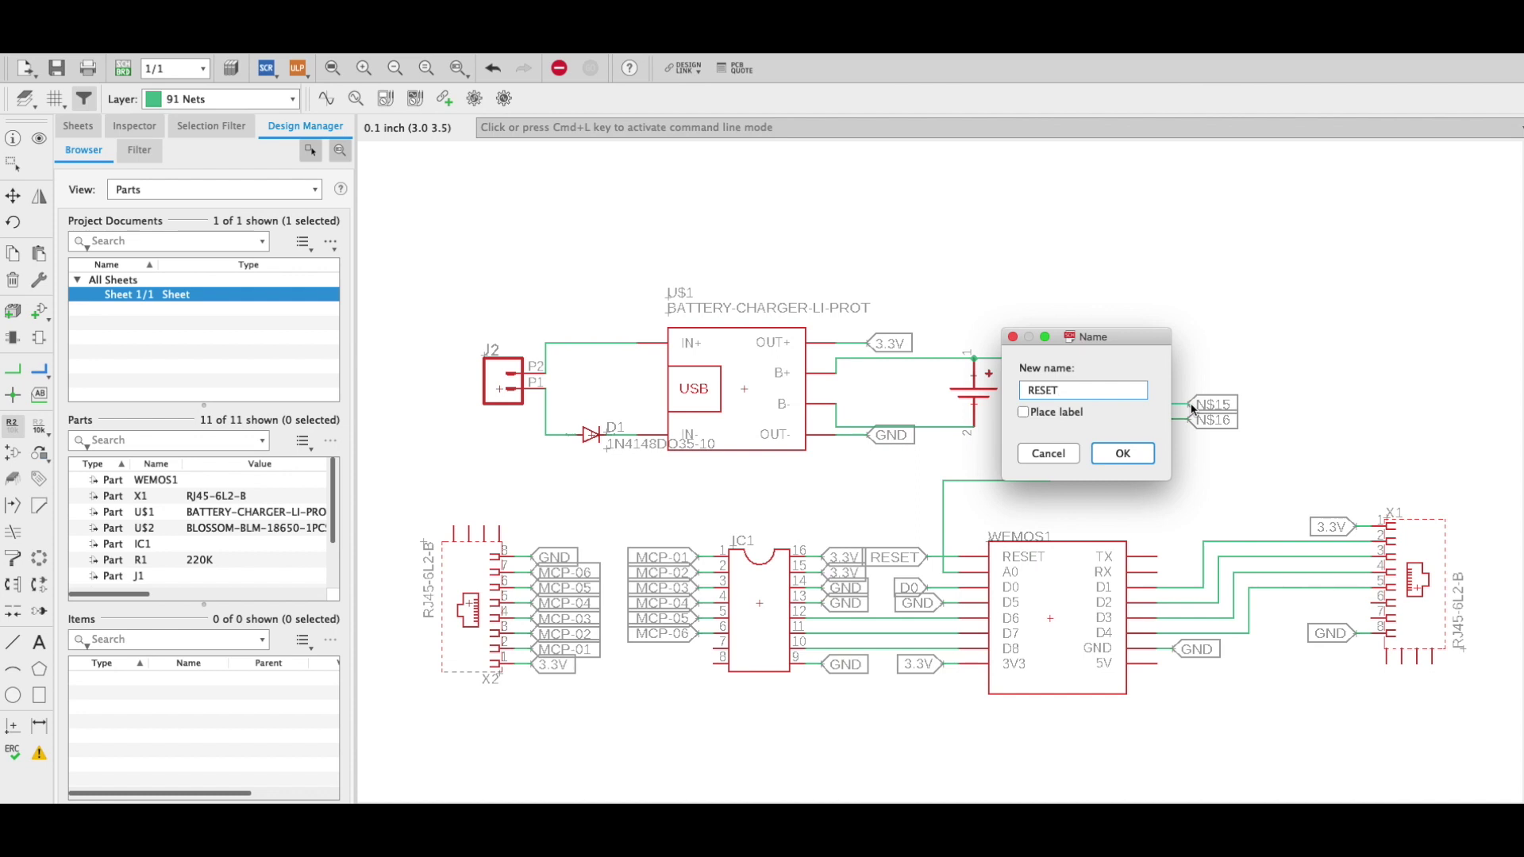
type("RESET")
key("Return")
key("Return")
type("D0")
key("Return")
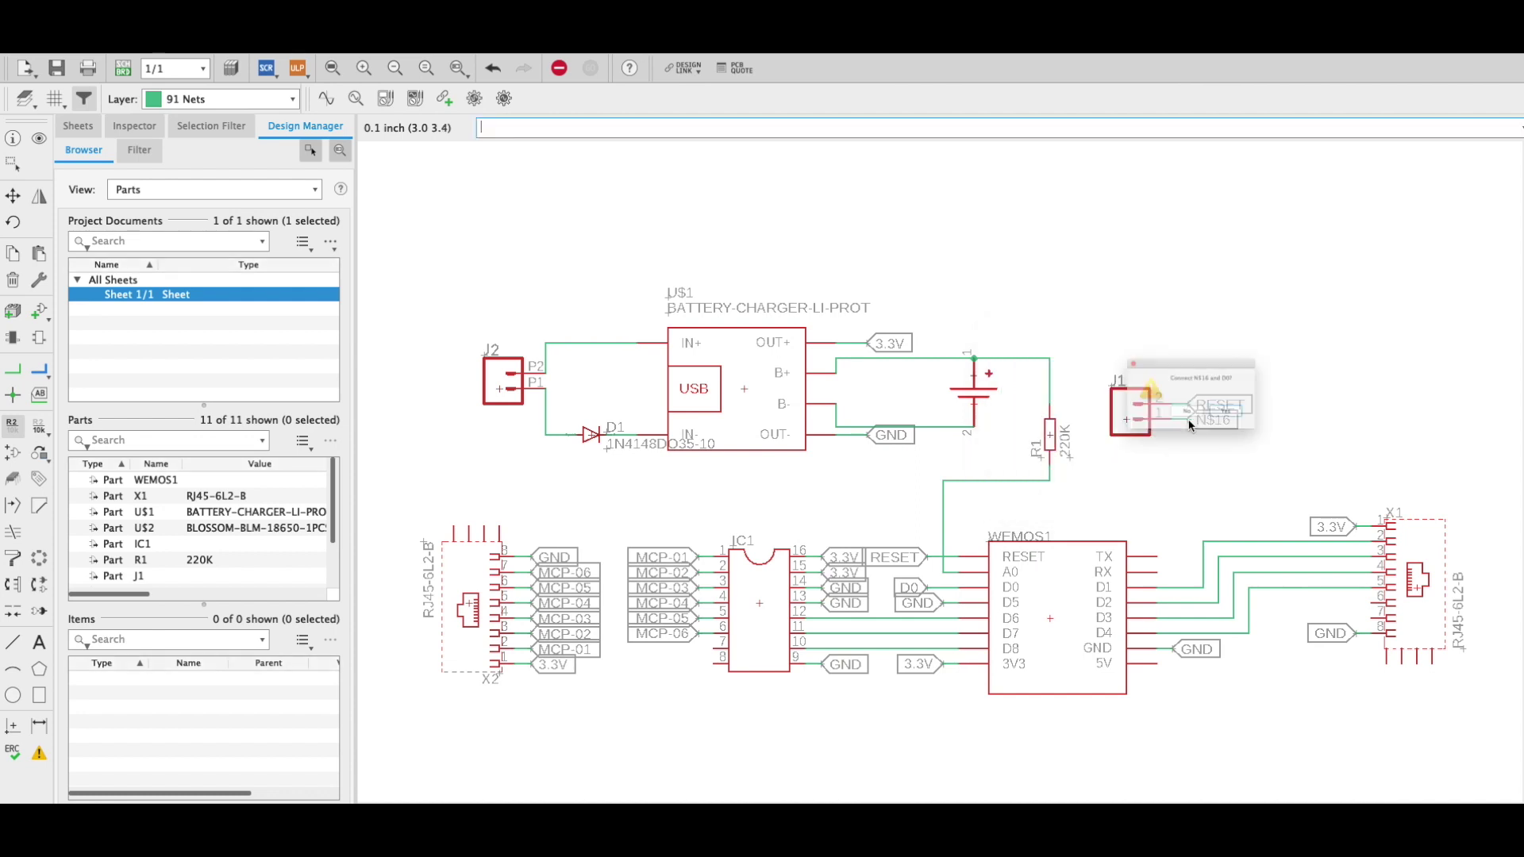
Switch to the board layout and pick Route Airwire from the routing flyout.
left_click(131, 74)
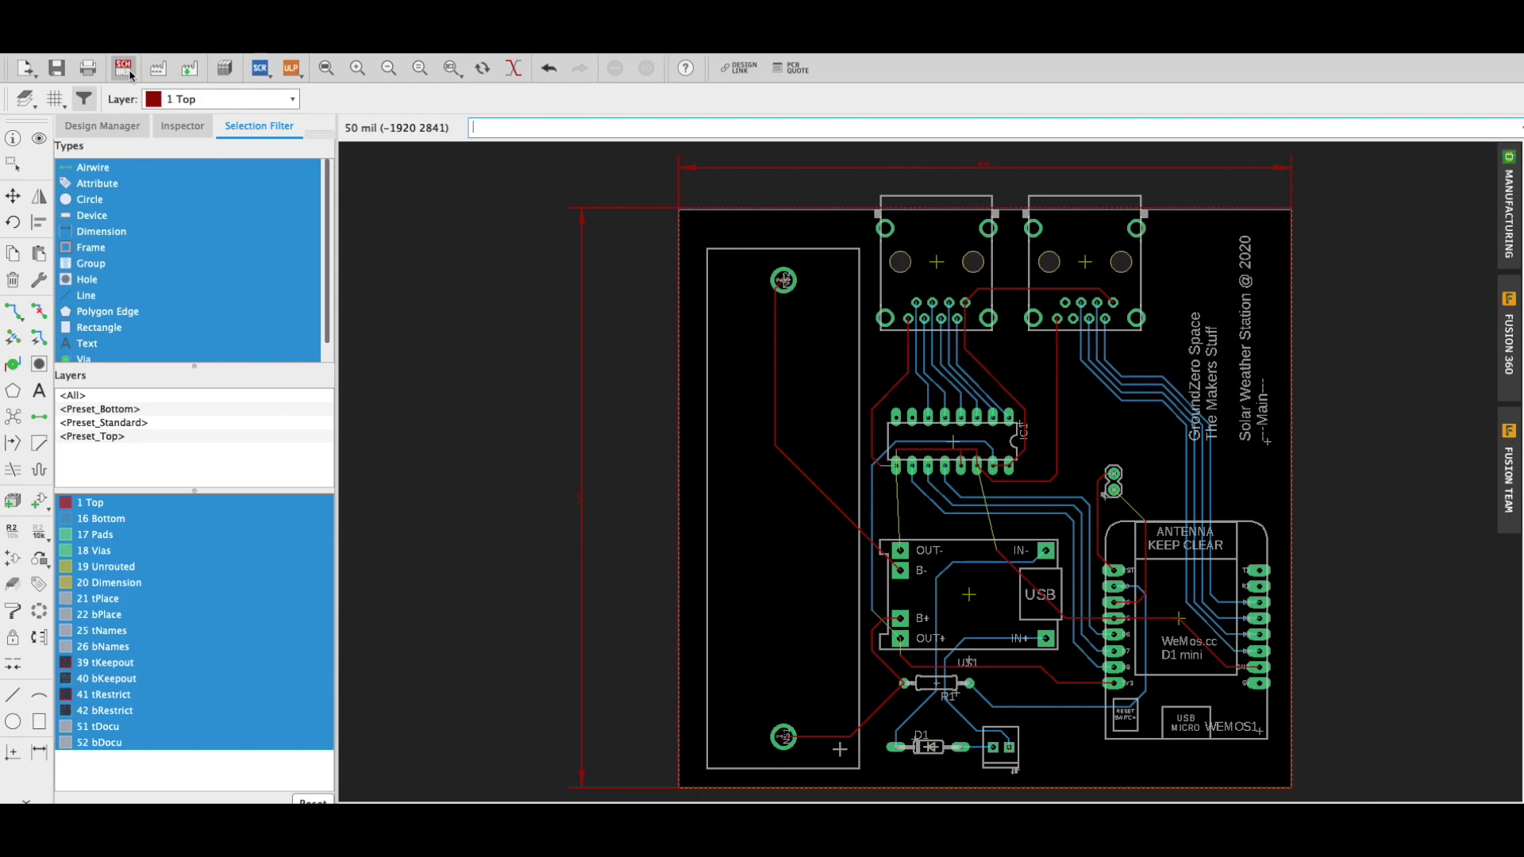
left_click(13, 311)
left_click(47, 333)
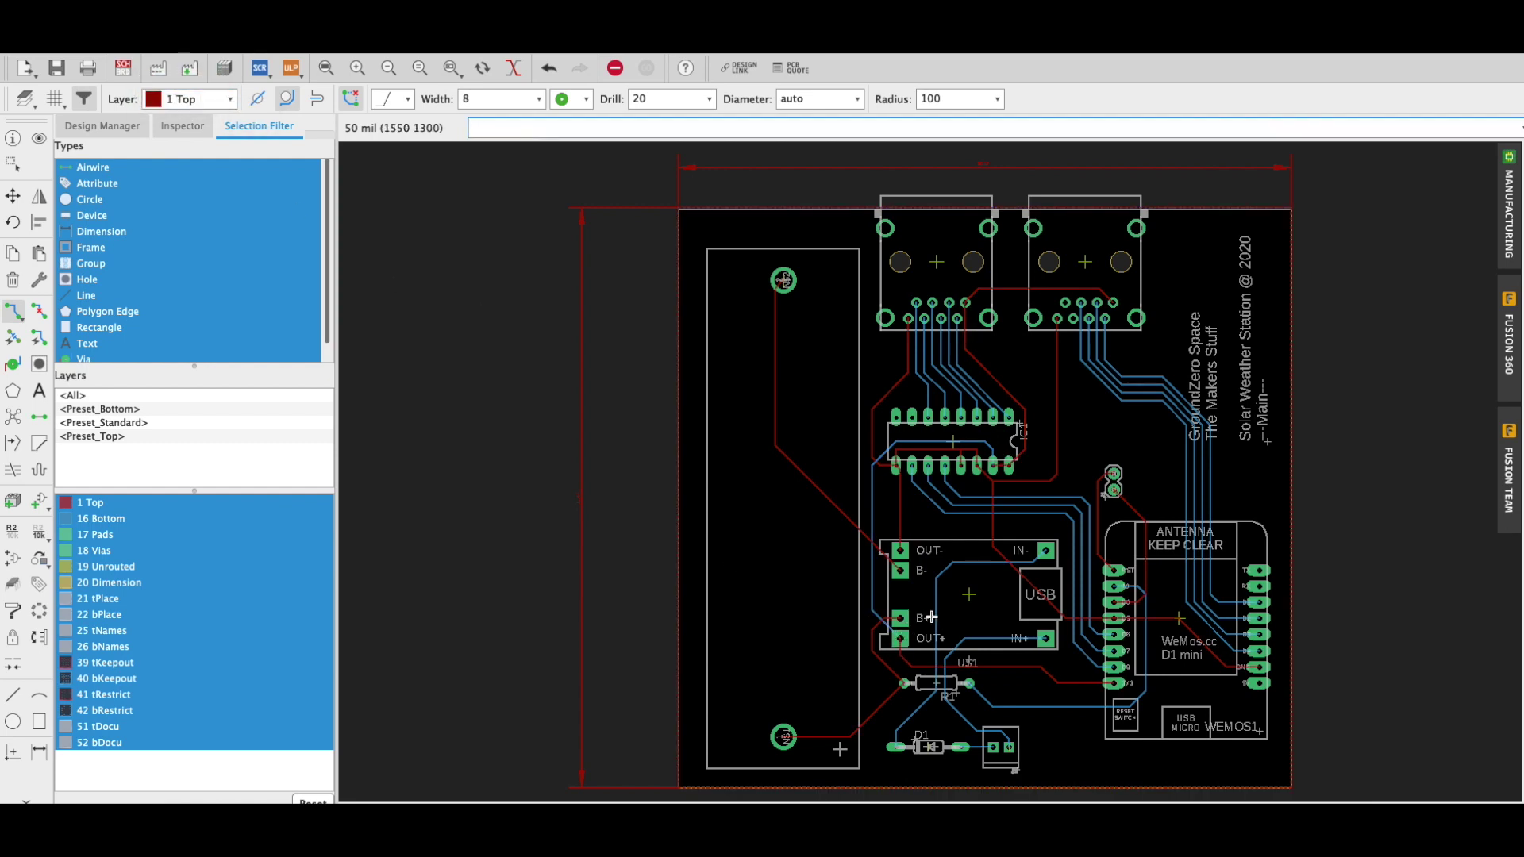
Bring EAGLE forward and load the recent PCBWay_2_layer.cam job in the CAM Processor.
left_click(163, 30)
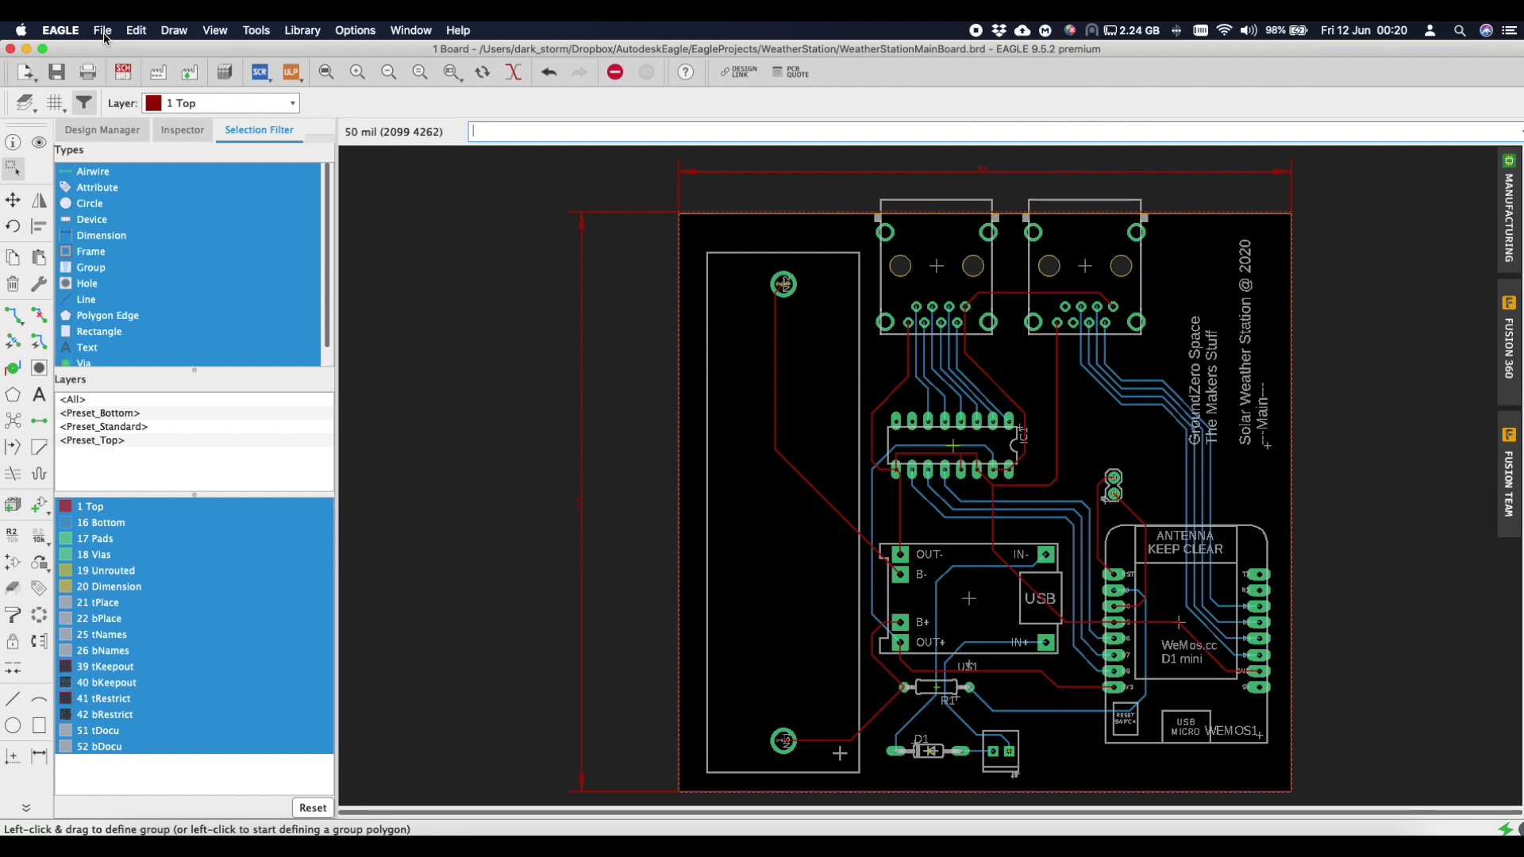
left_click(224, 72)
left_click(319, 272)
left_click(627, 199)
mouse_move(687, 259)
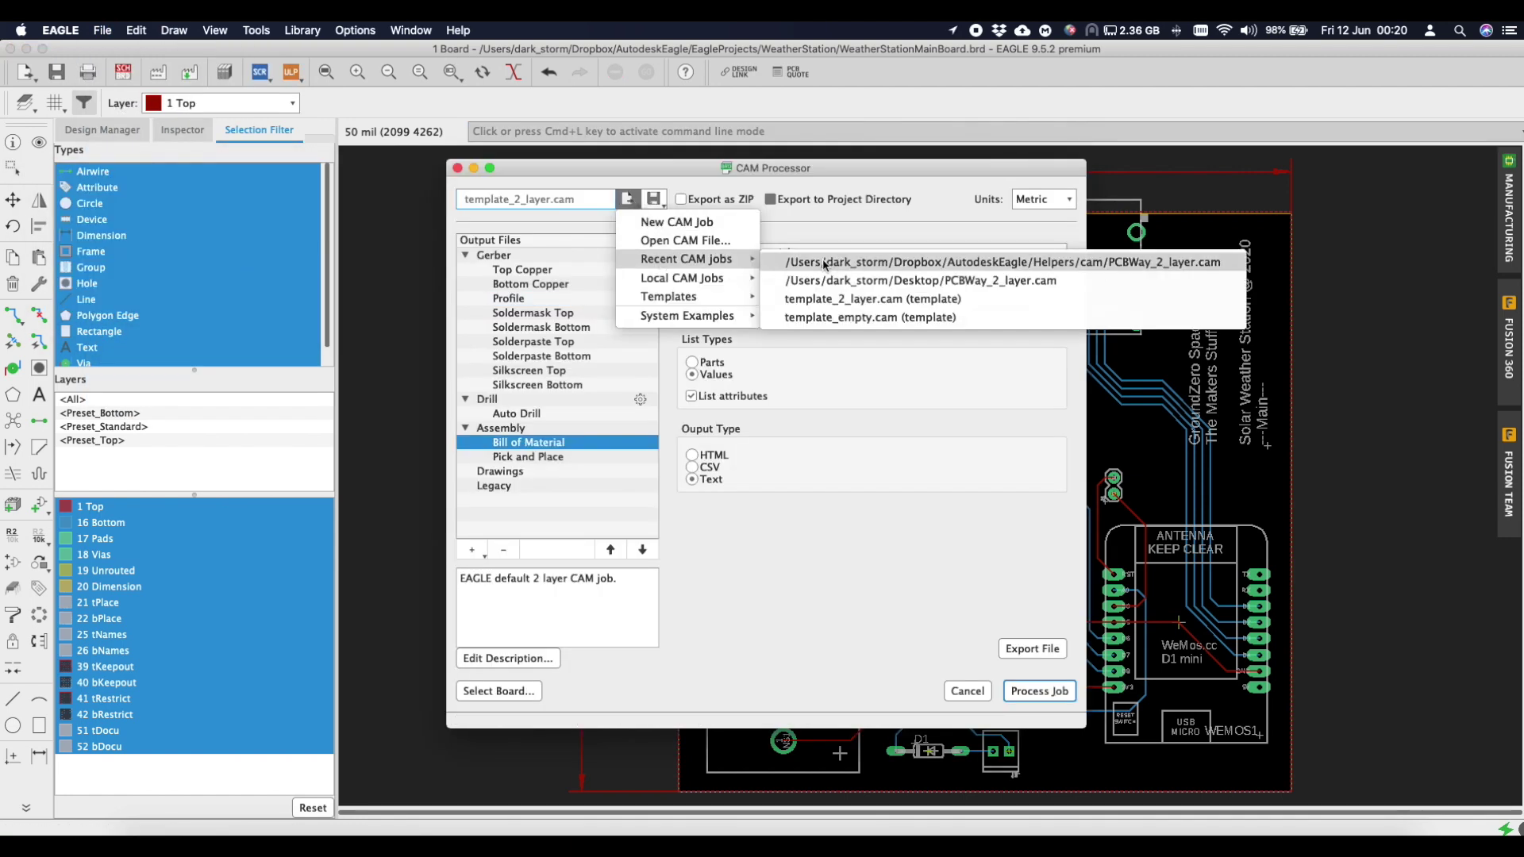
left_click(824, 263)
Process the job into Gerbers, confirming the output folder.
left_click(585, 296)
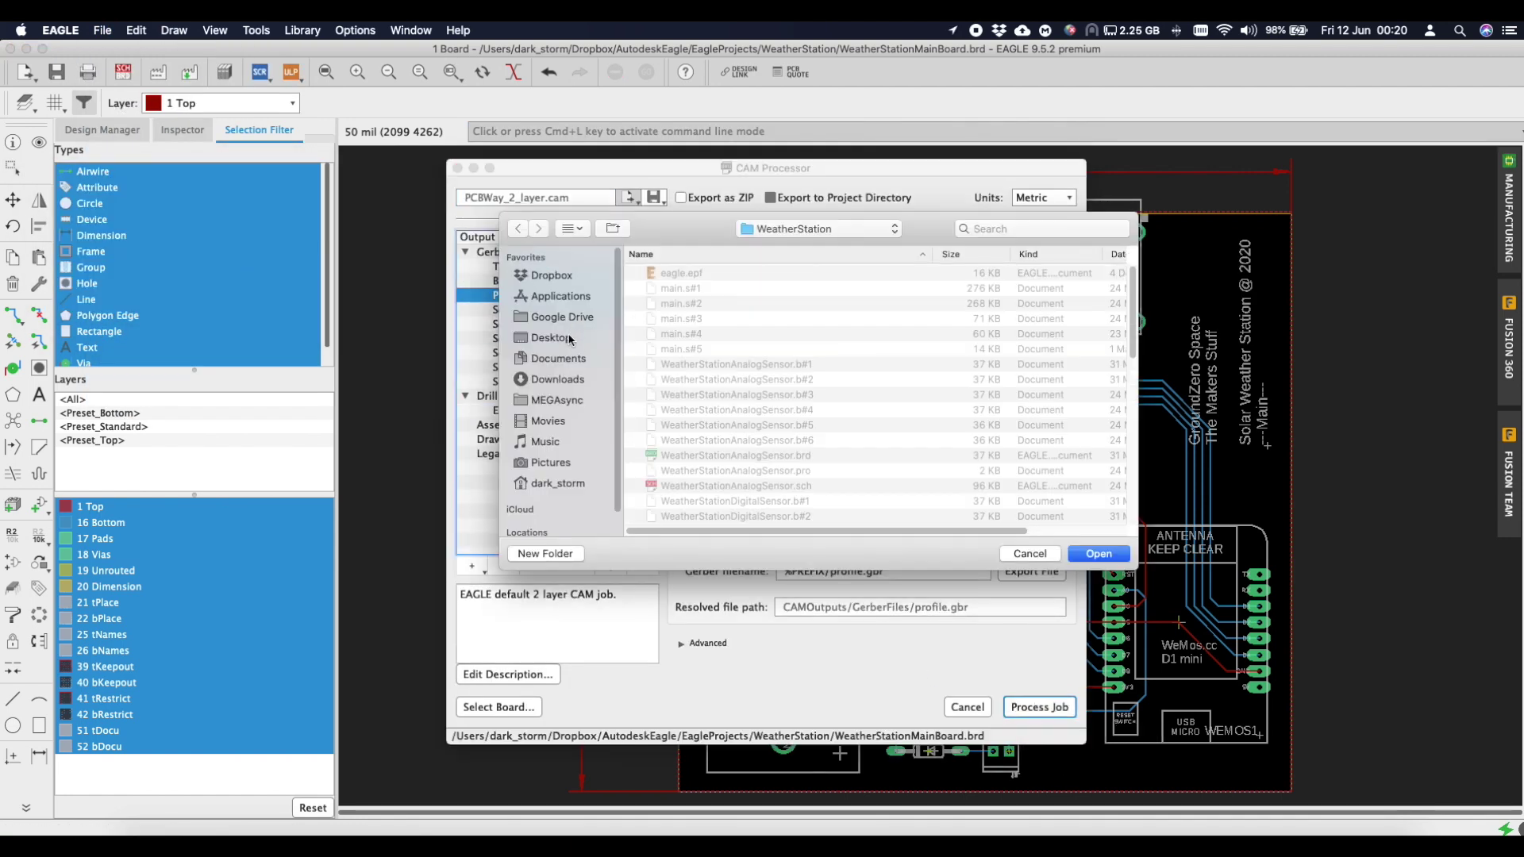
key("Return")
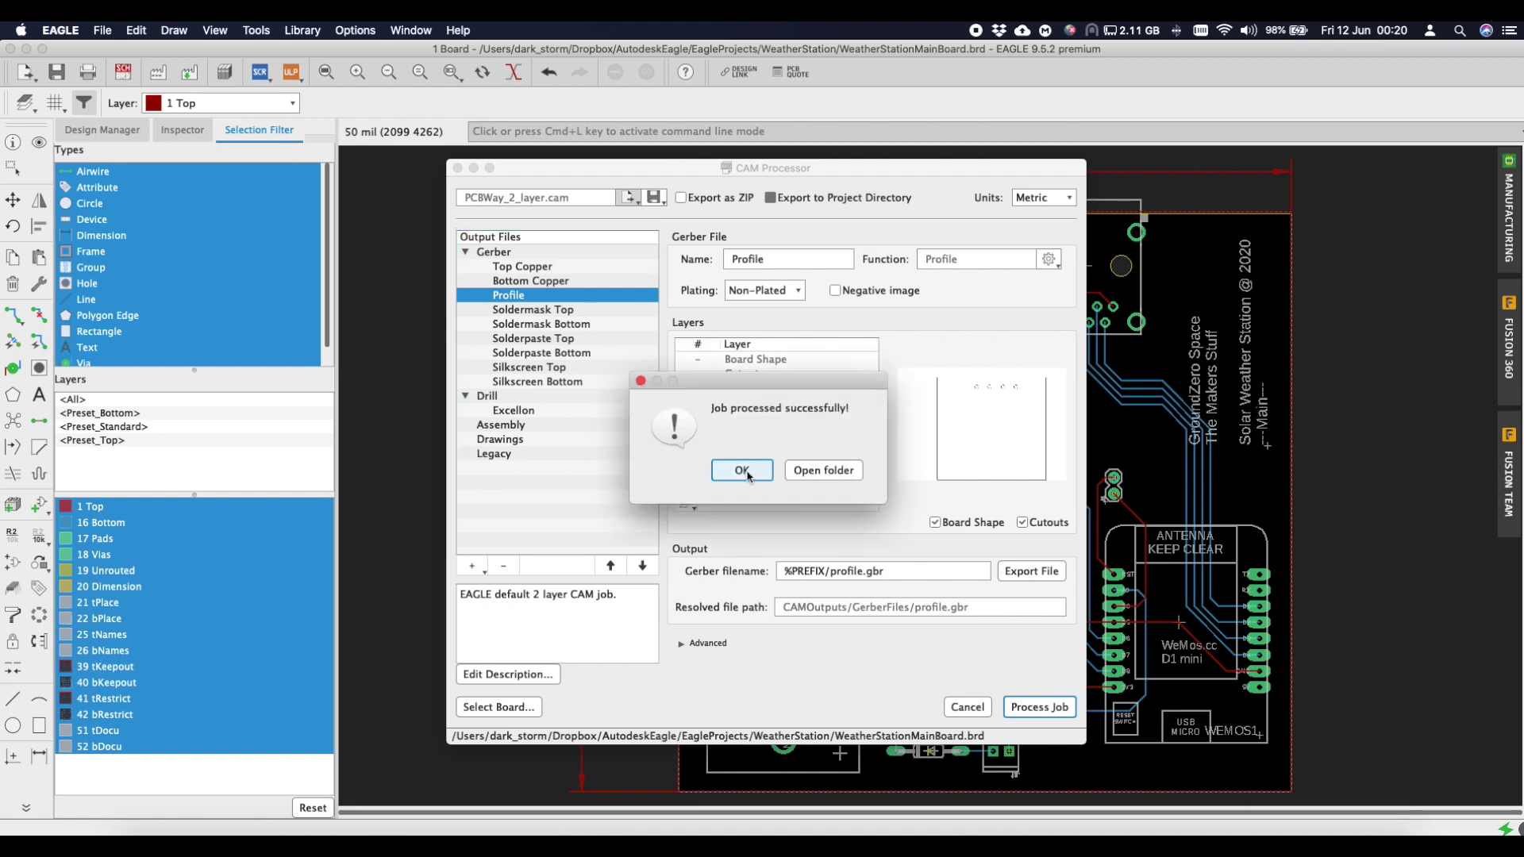
left_click(822, 469)
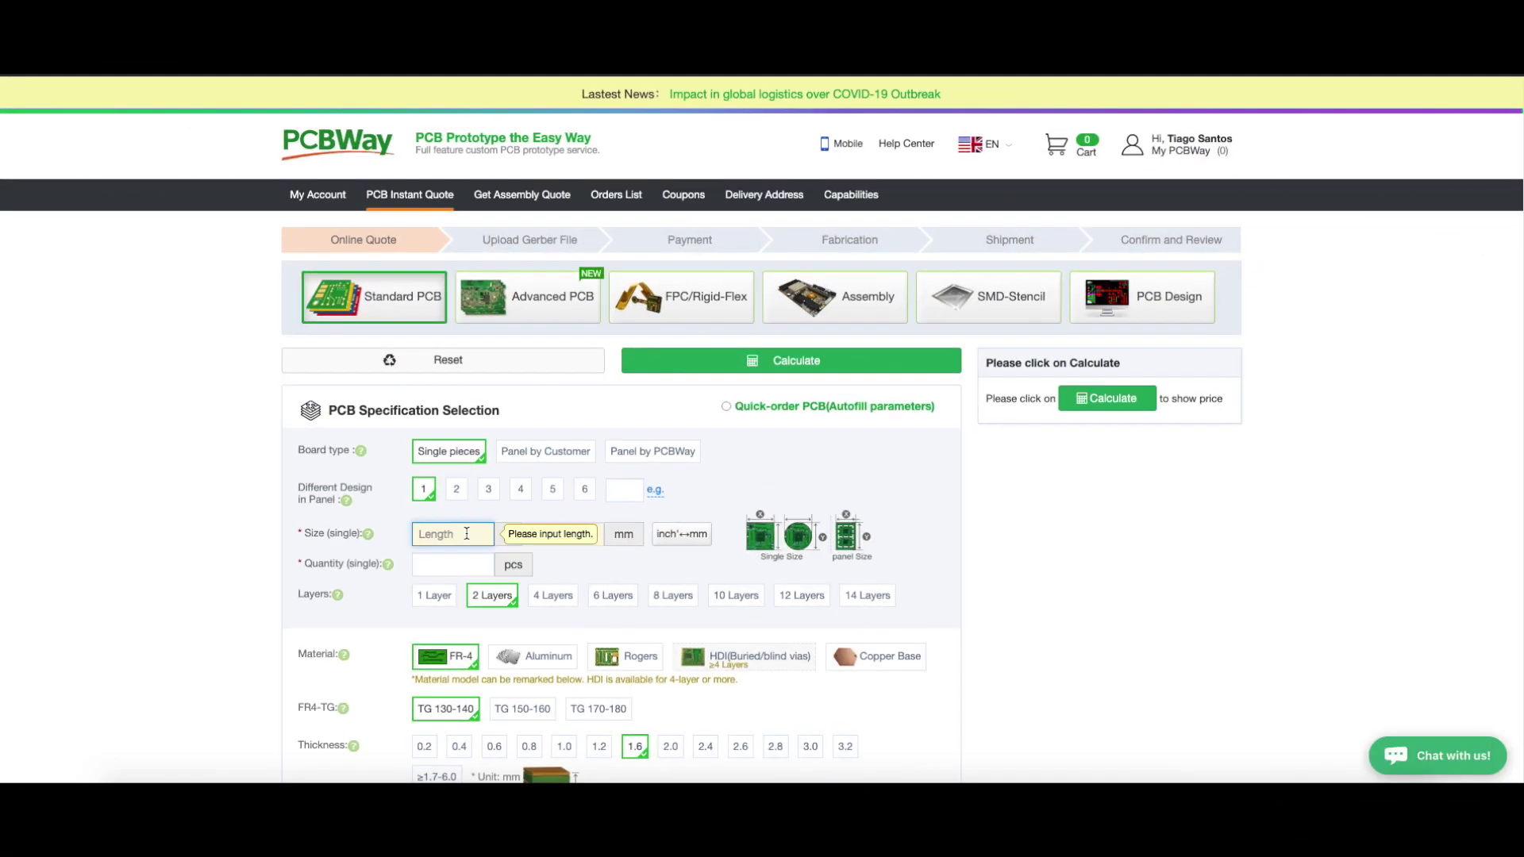
Price five 91.44 × 96.52 mm two-layer boards and finish uploading WeatherStationMain_Mark3.zip.
scroll(485, 538, "down", 9)
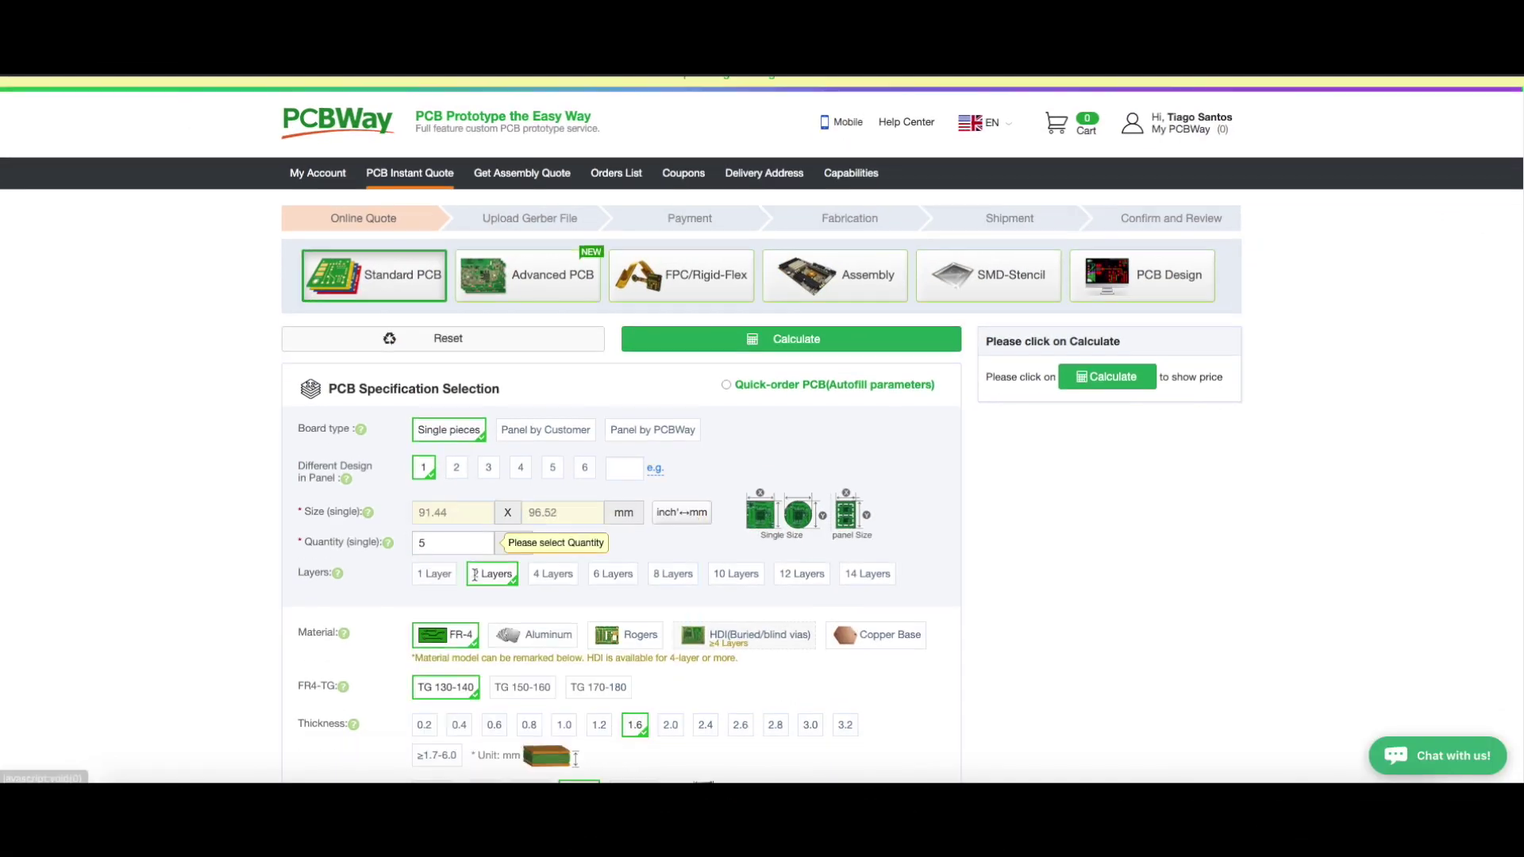
left_click(1107, 128)
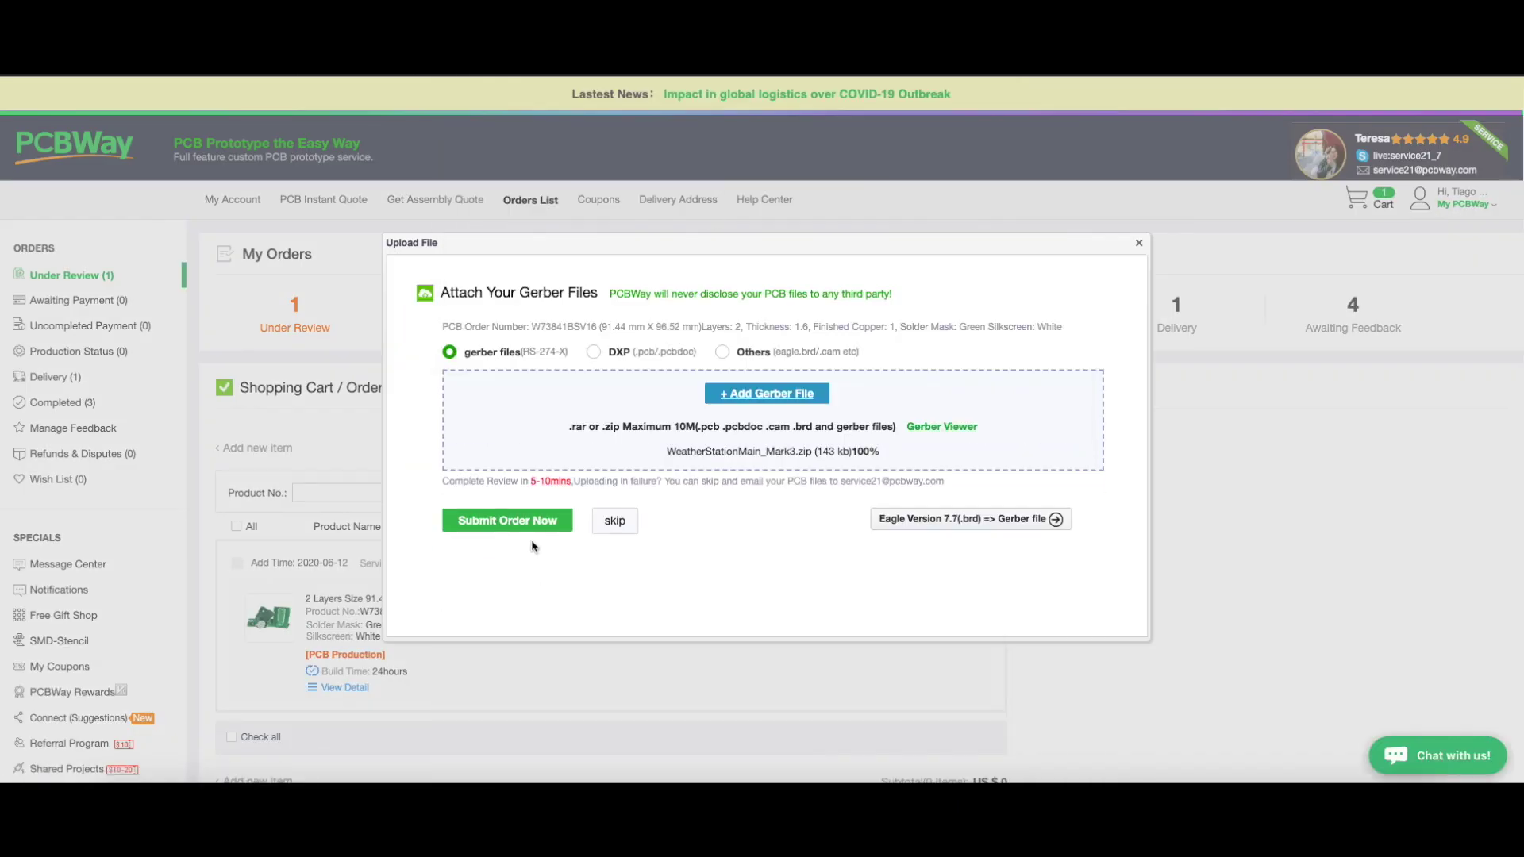
left_click(512, 524)
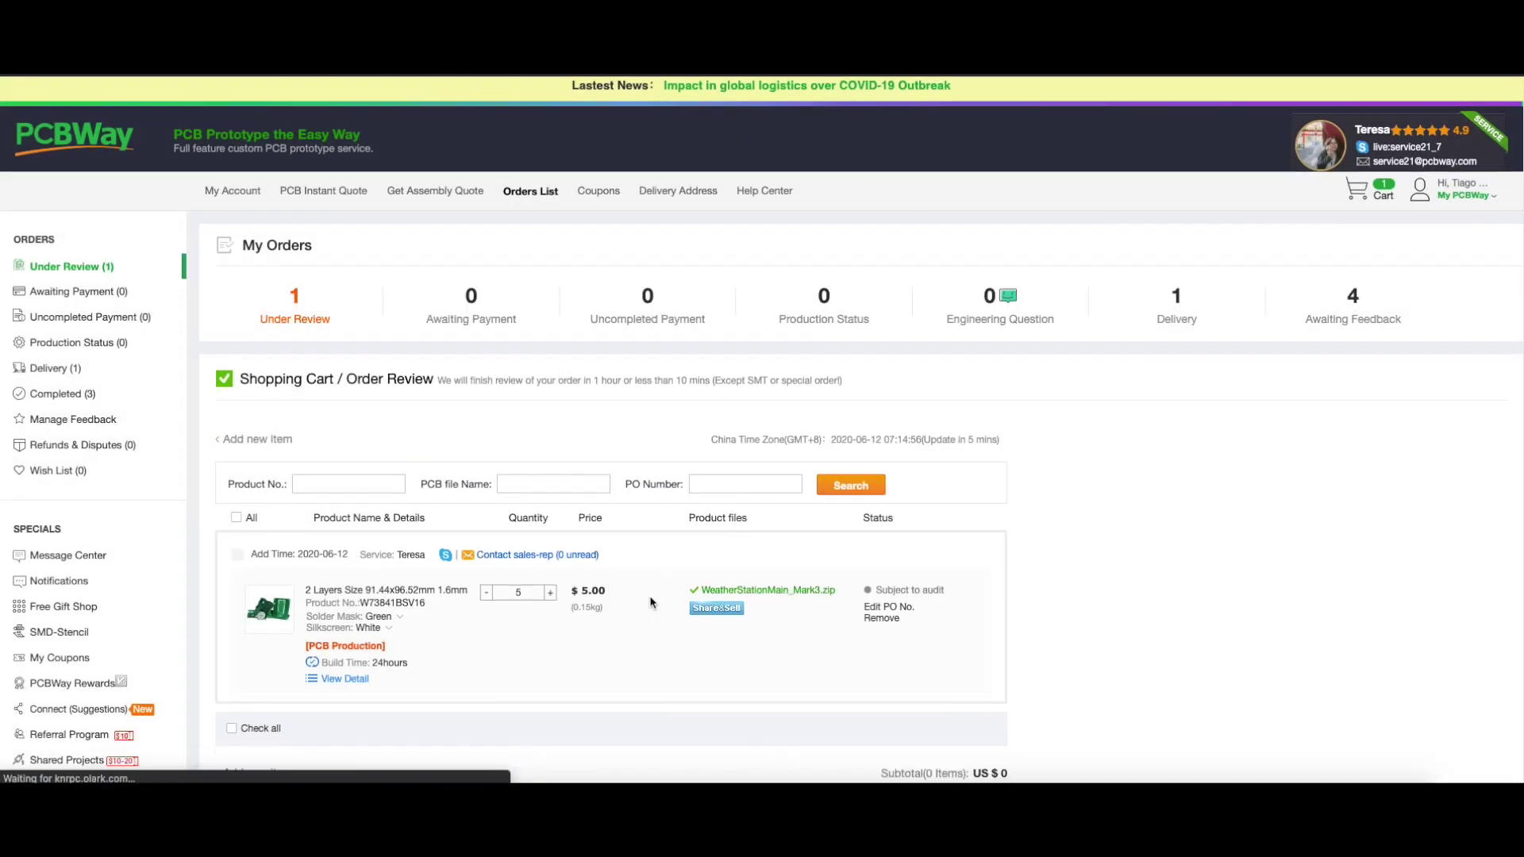
scroll(656, 599, "down", 3)
scroll(632, 496, "up", 1)
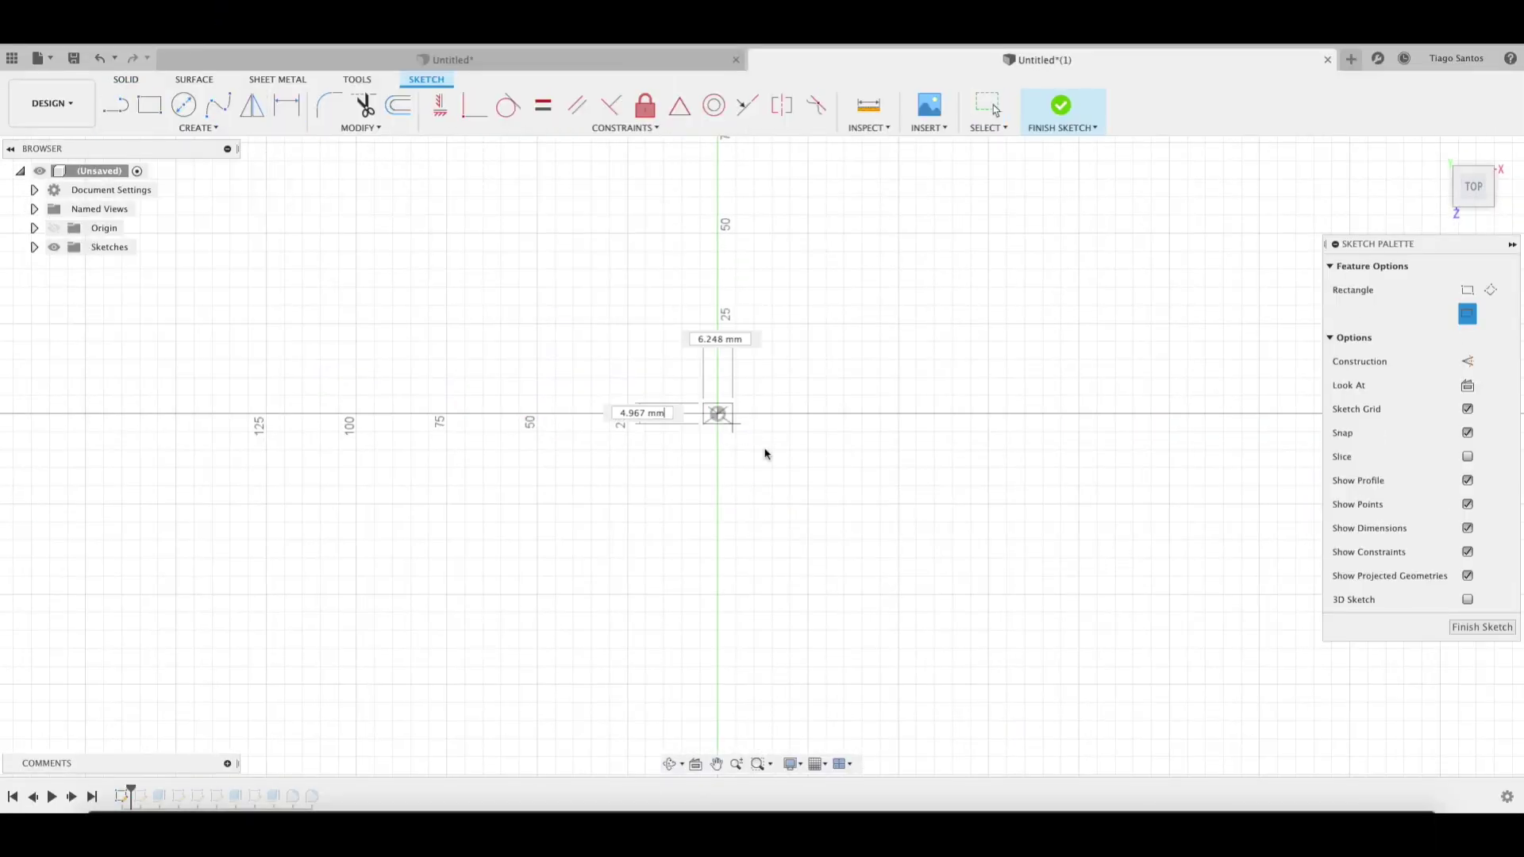
Make the sketch rectangle 50 mm wide and extrude it into a solid block.
type("50")
key("Return")
mouse_move(762, 445)
middle_mouse_down("shift")
mouse_move(698, 660)
mouse_move(762, 568)
mouse_move(781, 431)
middle_mouse_up("shift")
left_click(780, 431)
key("e")
key("Return")
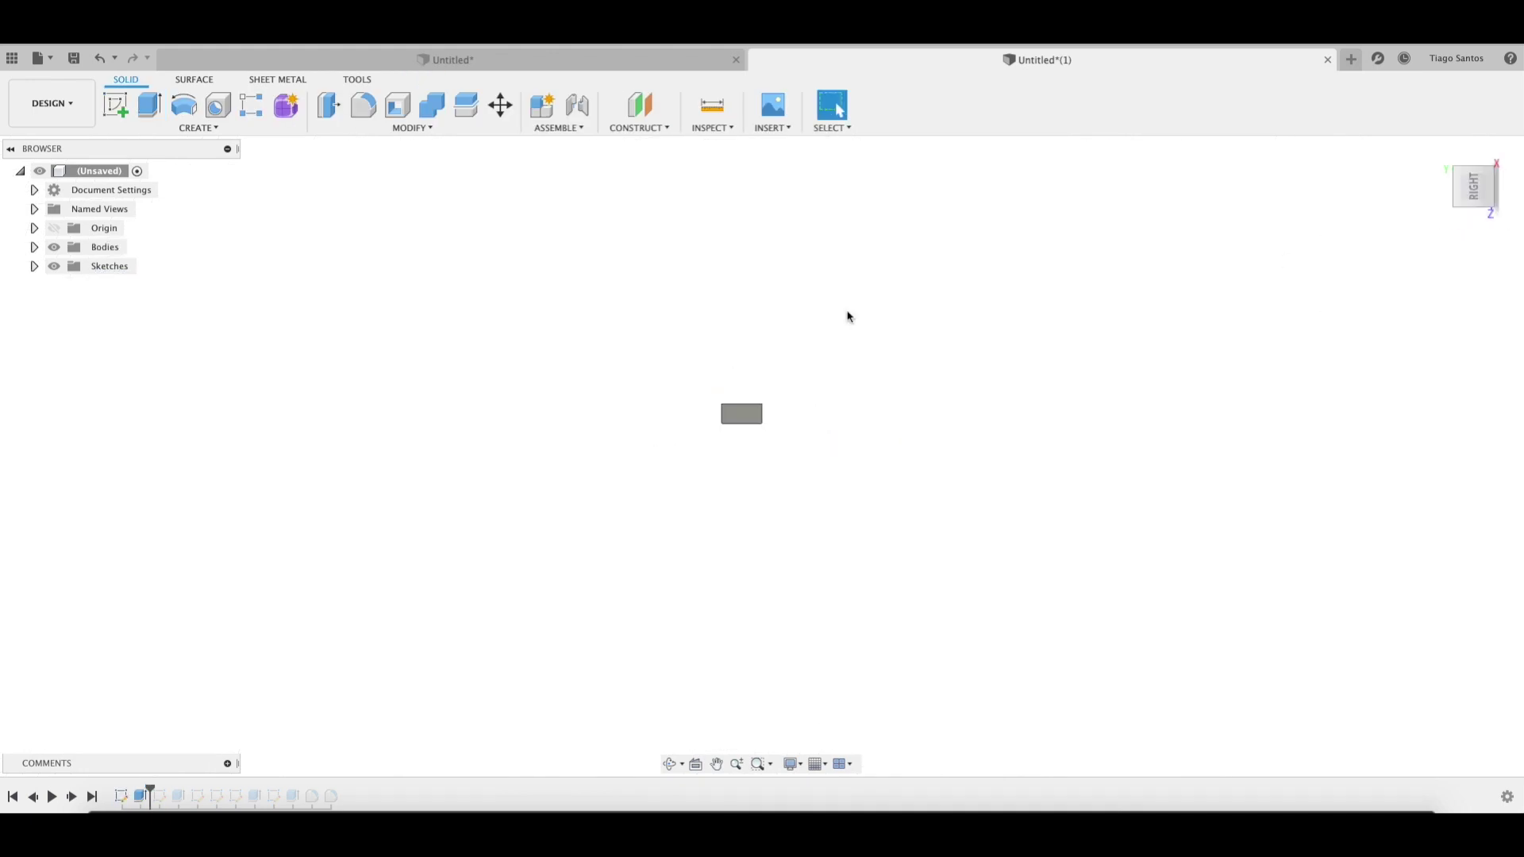
Start a sketch on the block's face and offset its top edge by 4.75 mm.
scroll(781, 454, "up", 5)
left_click(115, 105)
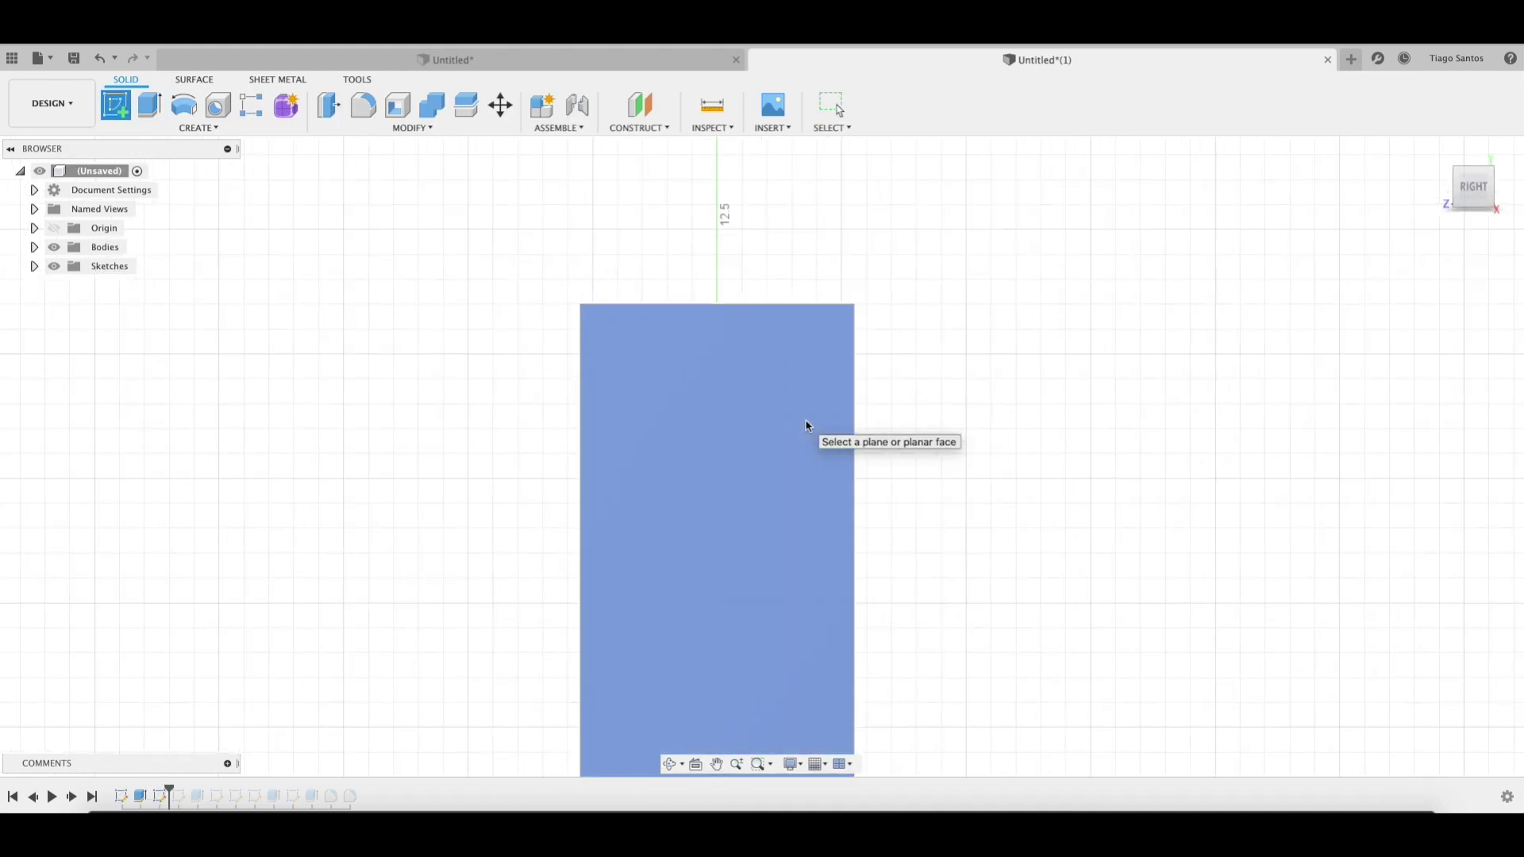
left_click(807, 426)
key("l")
key("o")
left_click(841, 305)
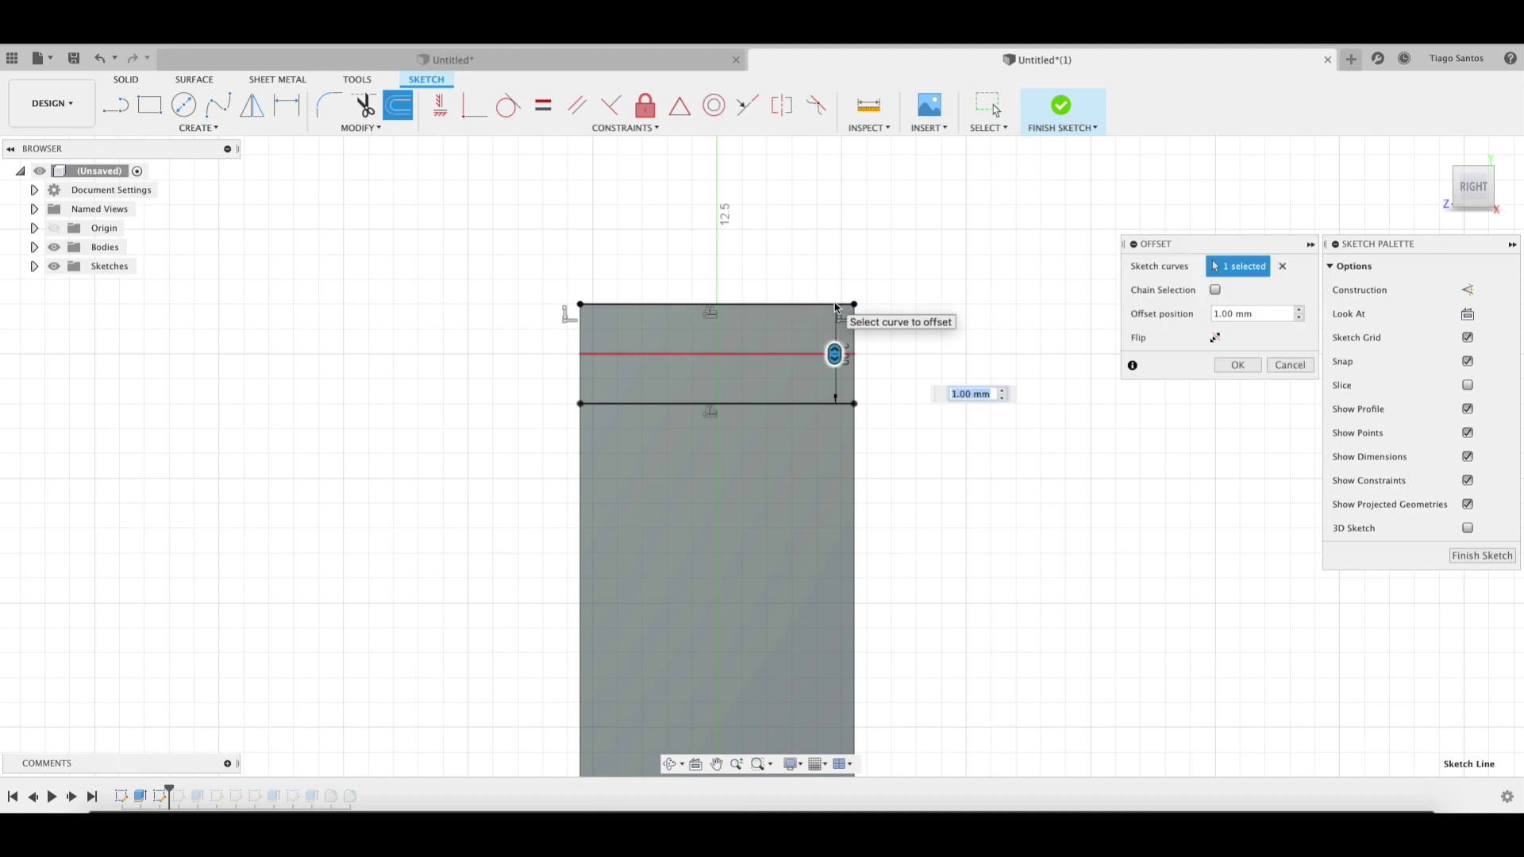
type("4,75")
key("Return")
Draw a line along the face's left edge and offset it by 3 mm.
key("l")
left_click(580, 405)
key("o")
left_click(580, 472)
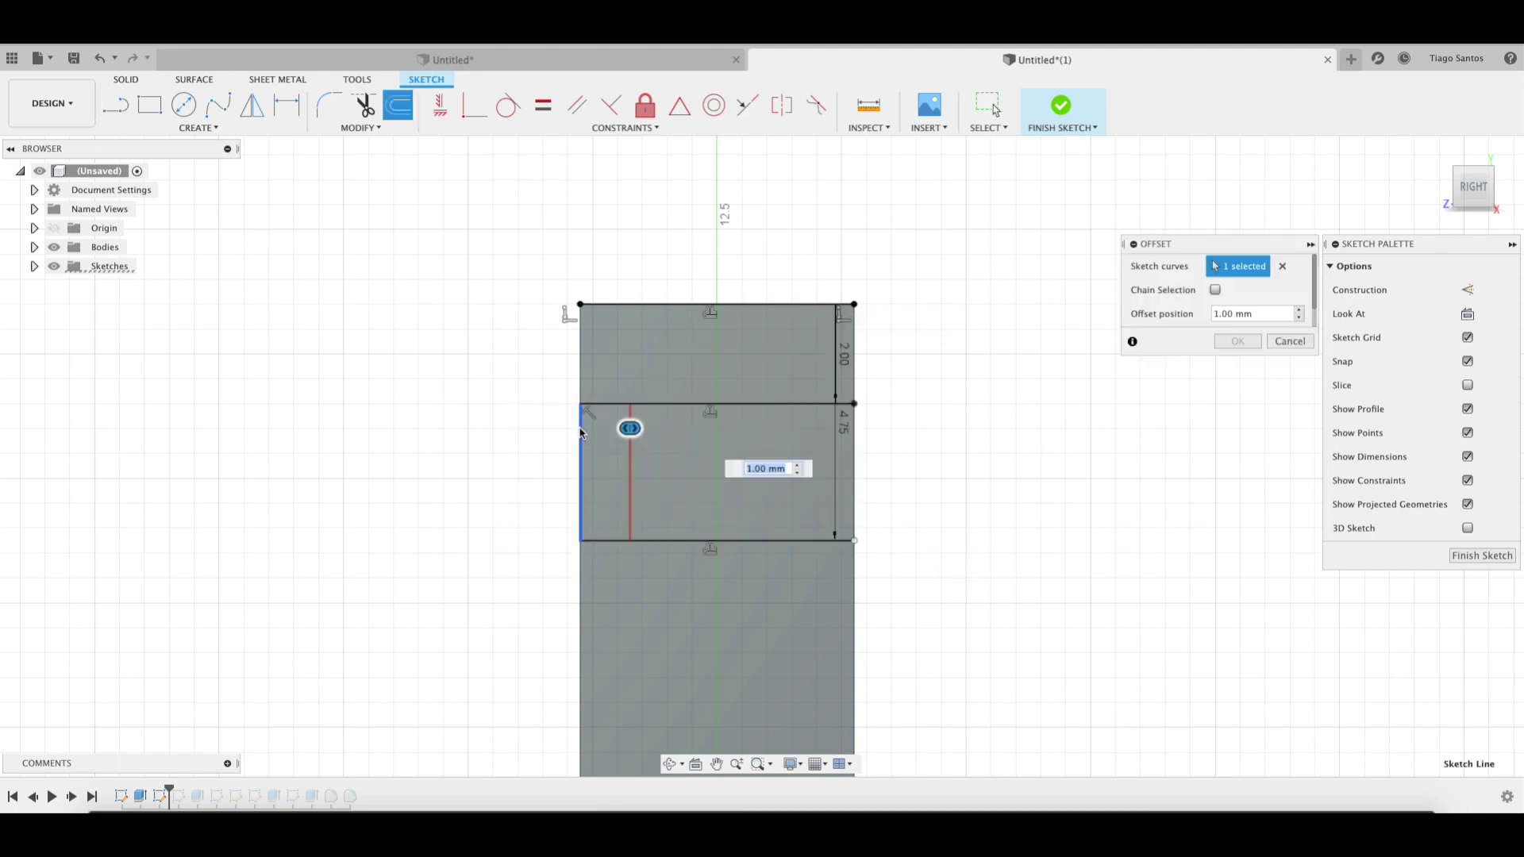
type("3")
key("Return")
Extrude the small rectangle as a cut to form the slot through the block.
middle_click_drag(603, 682, 564, 694, "shift")
key("e")
left_click(657, 511)
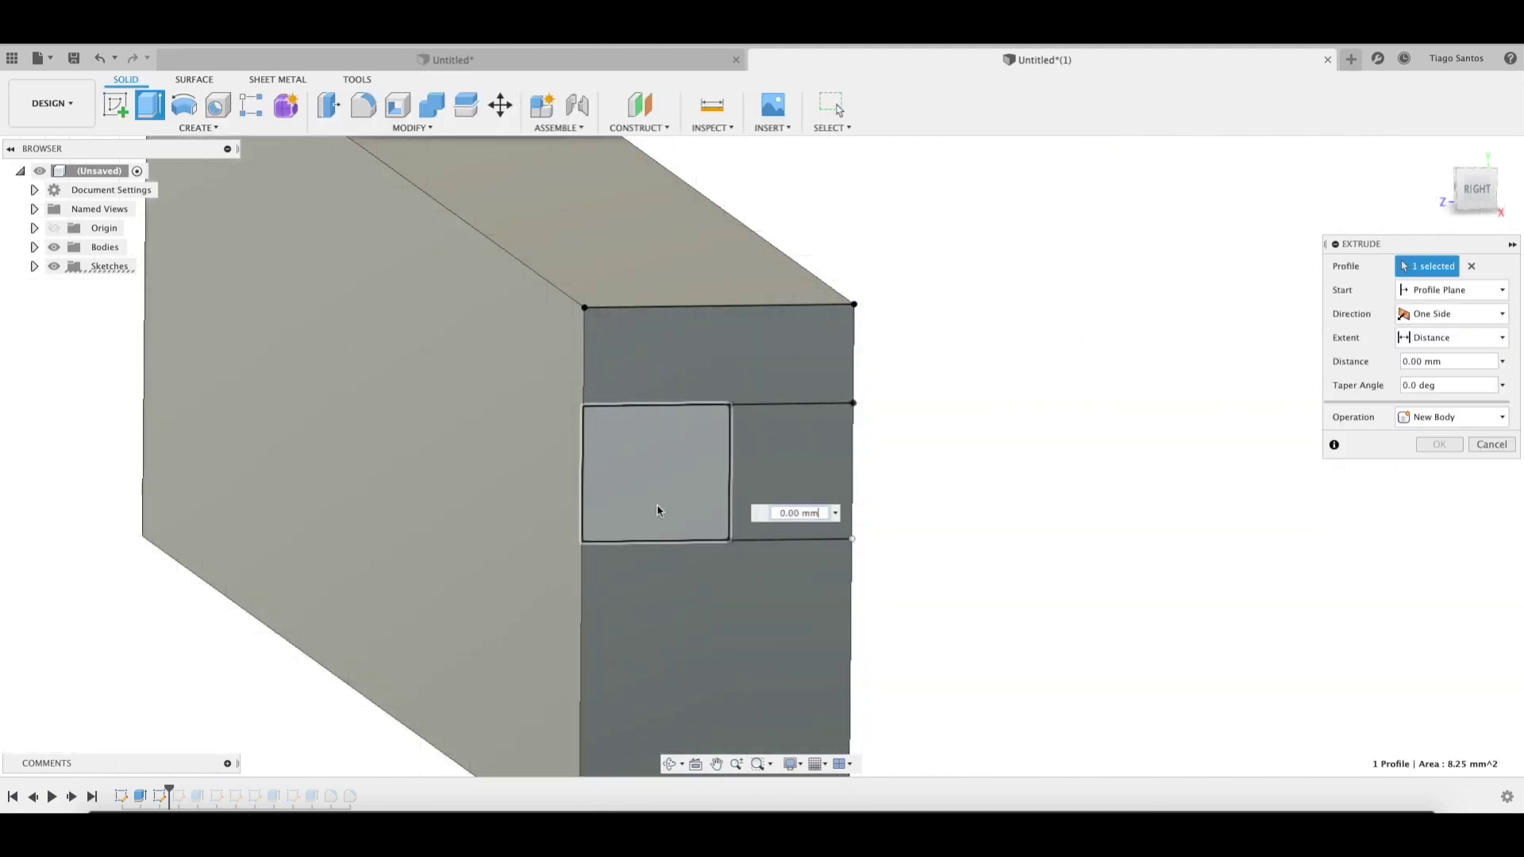
key("Return")
type("f")
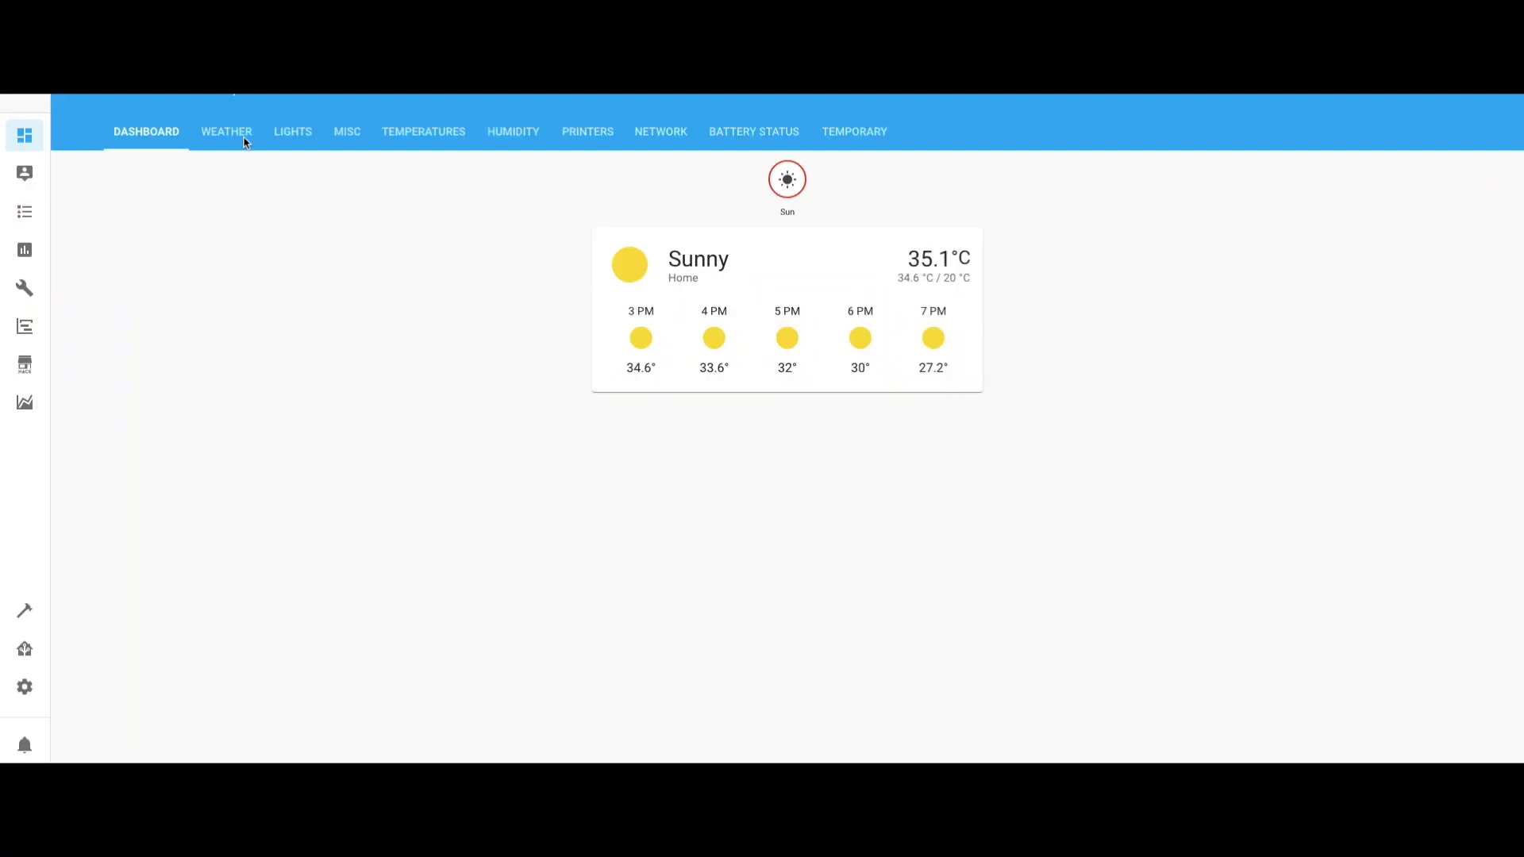
View the outside weather readings, then the weather station battery at 3.73 V.
left_click(243, 141)
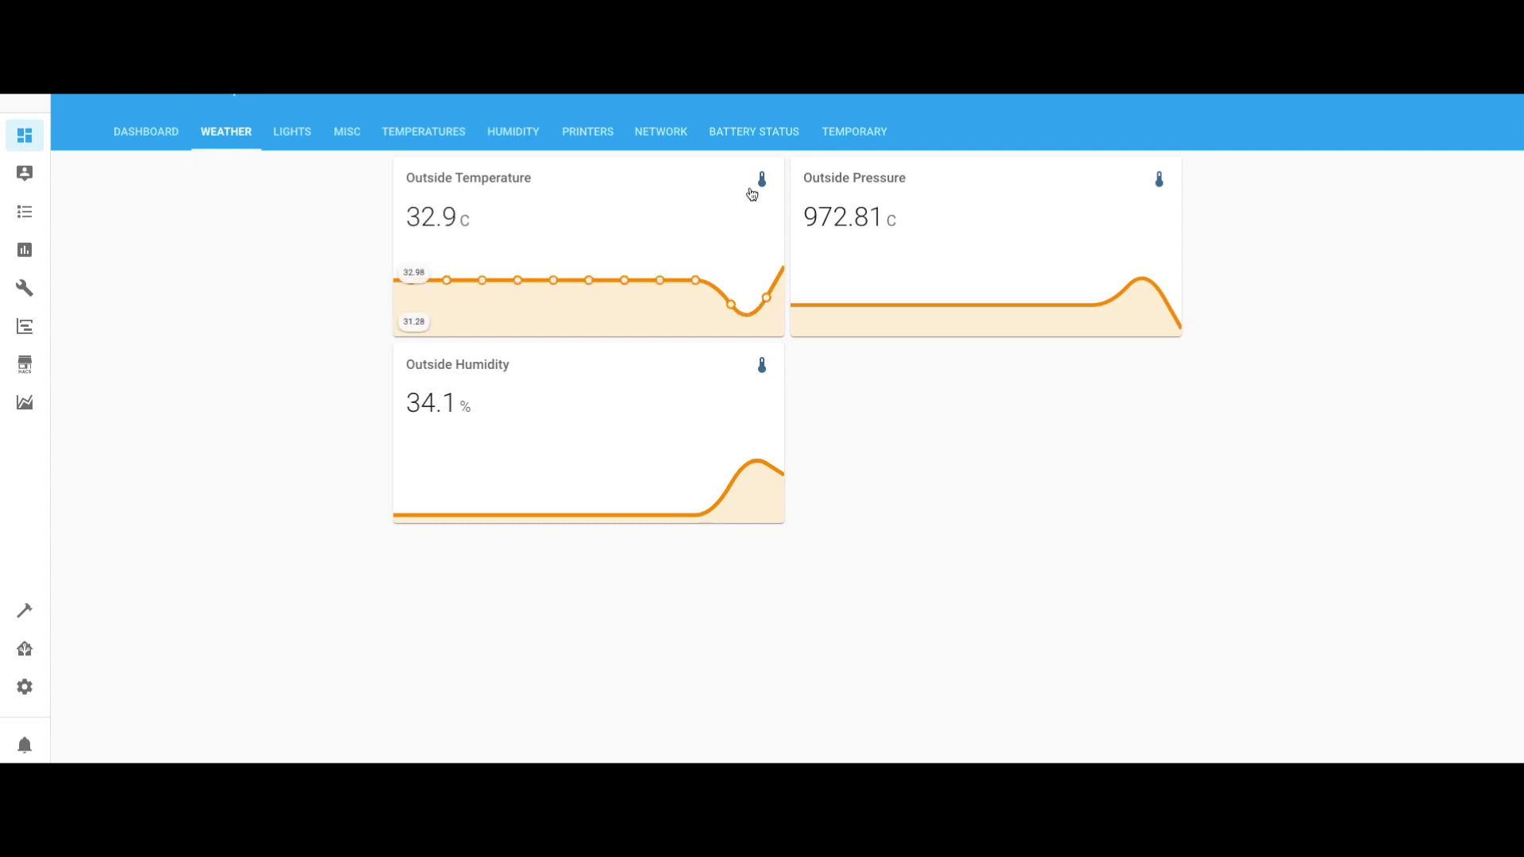
left_click(784, 141)
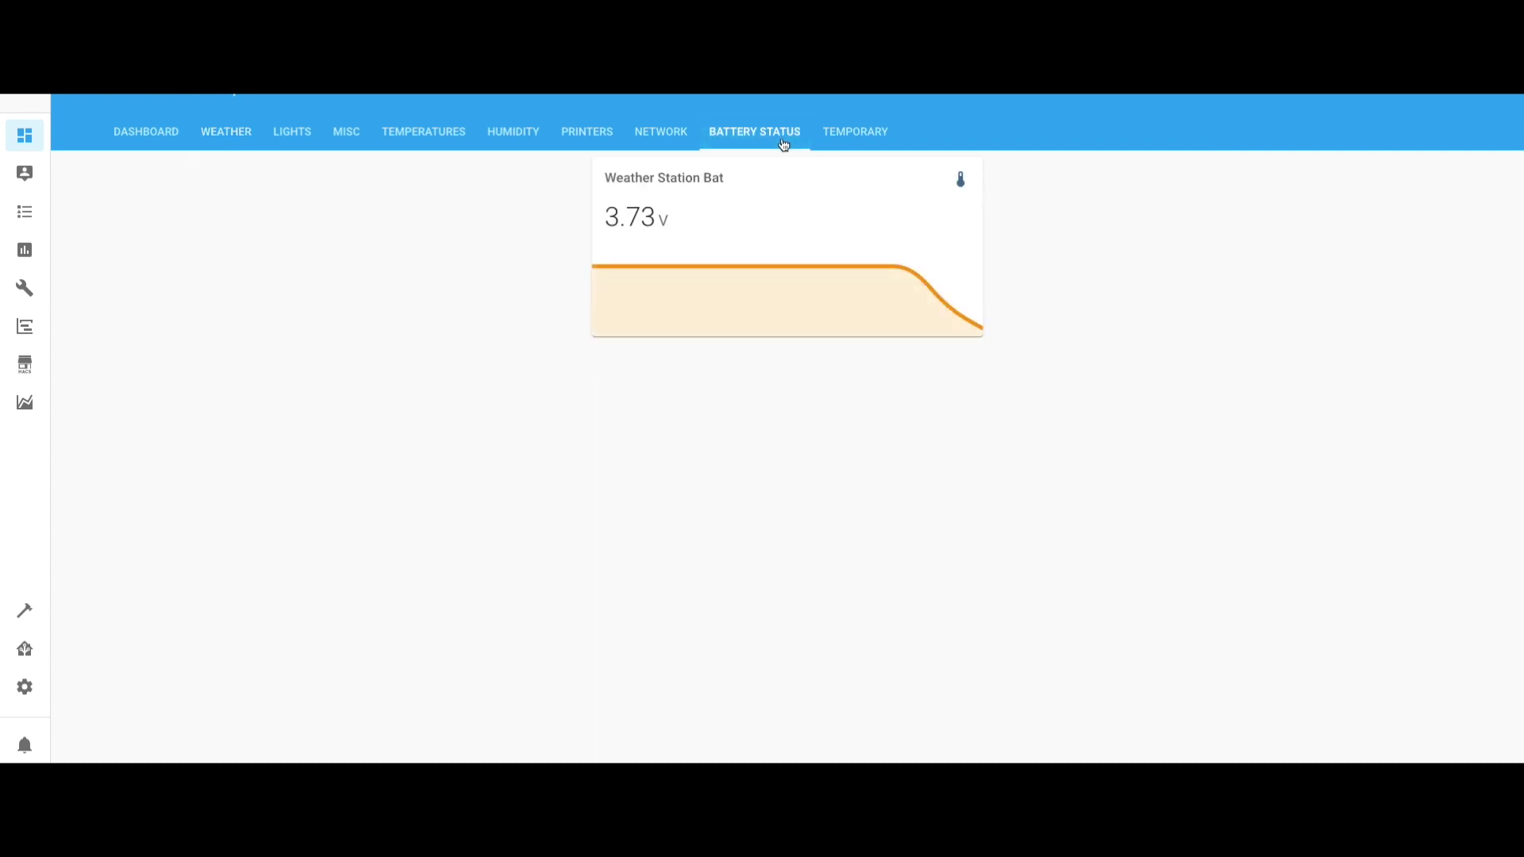